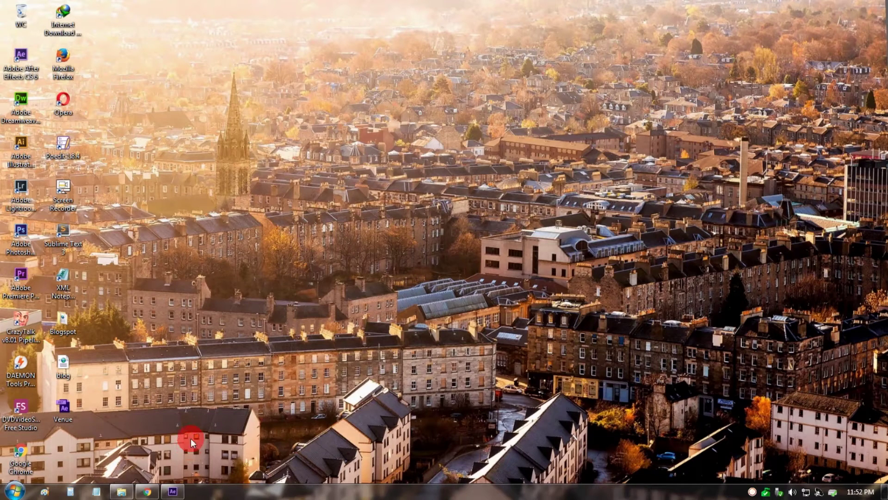
# Step: Restore the Venue.aep After Effects window from the Windows taskbar
pyautogui.click(171, 492)
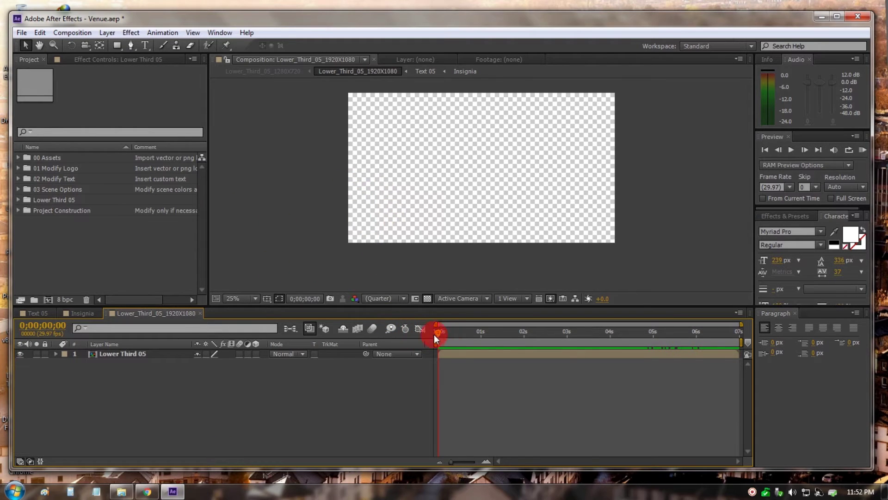
# Step: Scrub through the red TAG HTML lower third and turn off the transparency grid for a light background
pyautogui.moveTo(437, 332)
pyautogui.mouseDown()
pyautogui.moveTo(593, 329)
pyautogui.moveTo(434, 332)
pyautogui.mouseUp()
pyautogui.moveTo(434, 332); pyautogui.dragTo(582, 337)
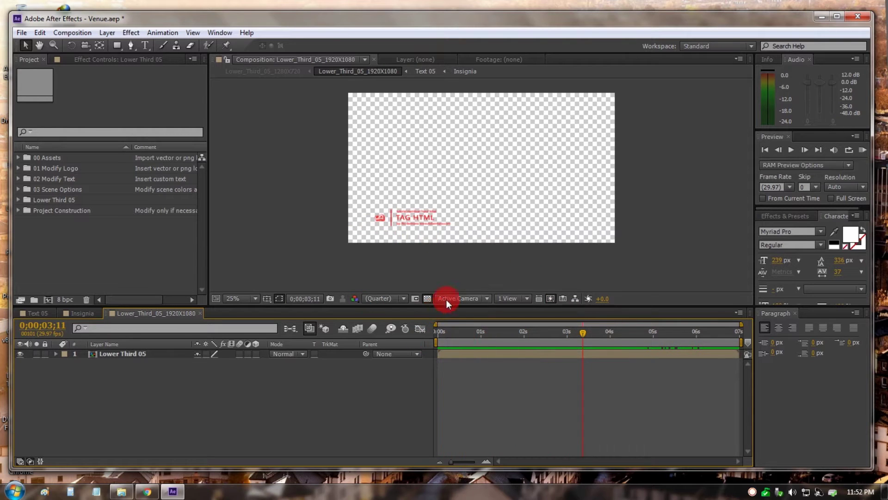
pyautogui.click(427, 298)
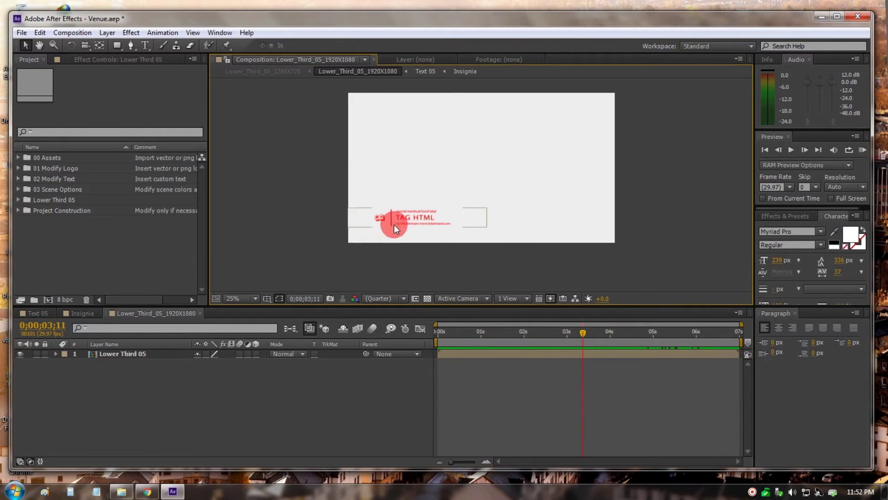
pyautogui.moveTo(583, 335)
pyautogui.mouseDown()
pyautogui.moveTo(417, 334)
pyautogui.moveTo(708, 341)
pyautogui.moveTo(583, 336)
pyautogui.mouseUp()
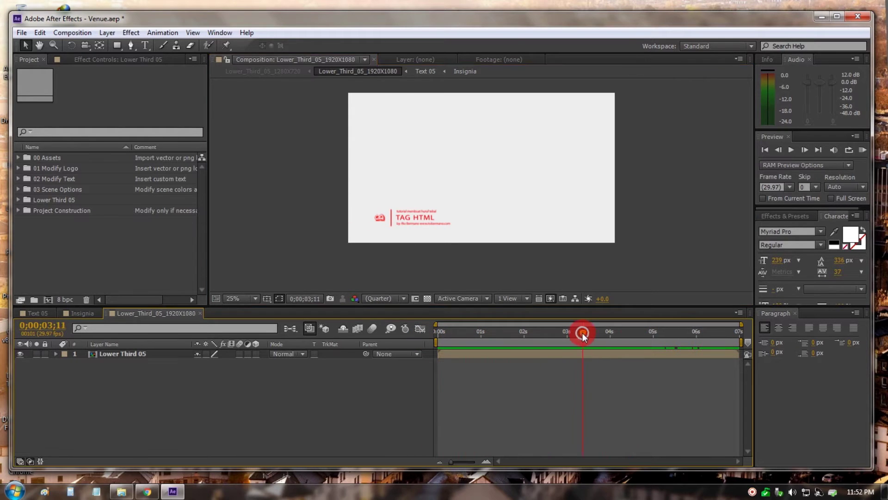
pyautogui.click(609, 195)
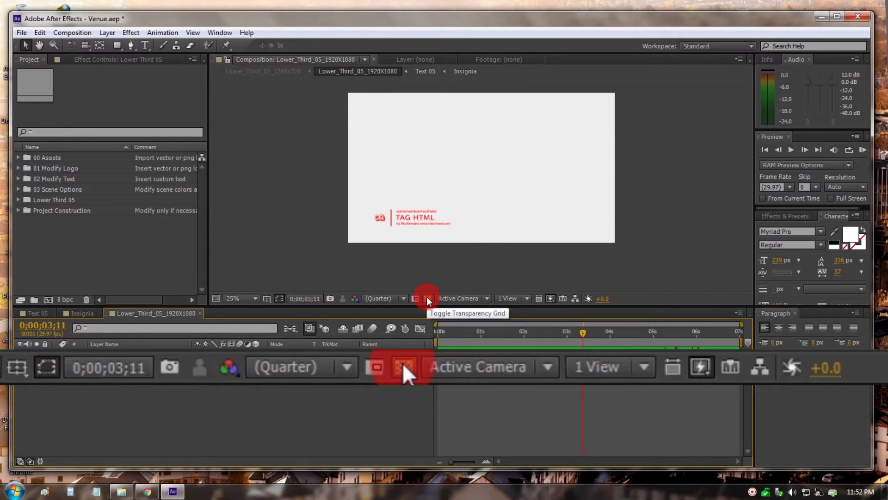
# Step: Compare the lower third on solid and checkerboard backgrounds, ending with the transparency grid on
pyautogui.click(428, 300)
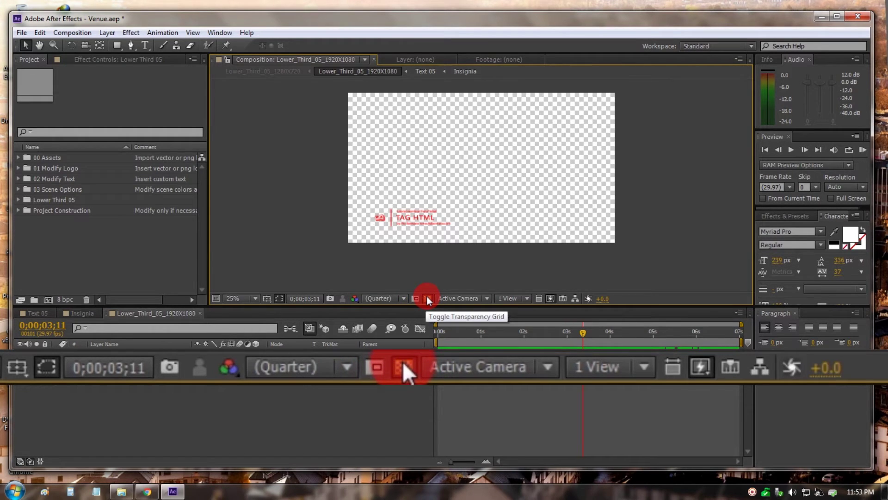
pyautogui.click(427, 300)
pyautogui.click(427, 300)
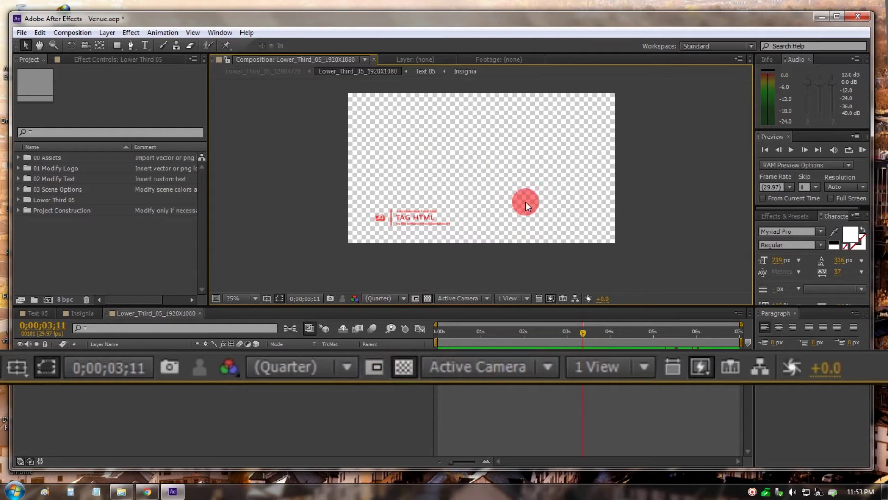
pyautogui.click(427, 299)
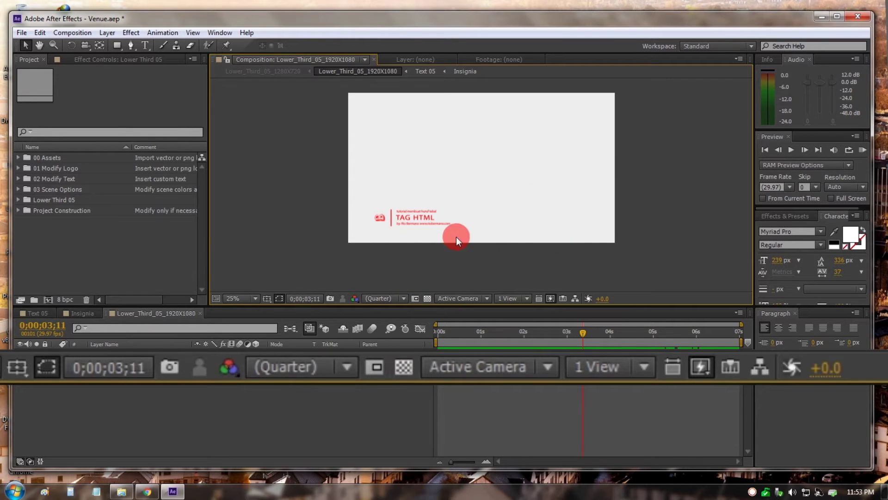
pyautogui.click(428, 298)
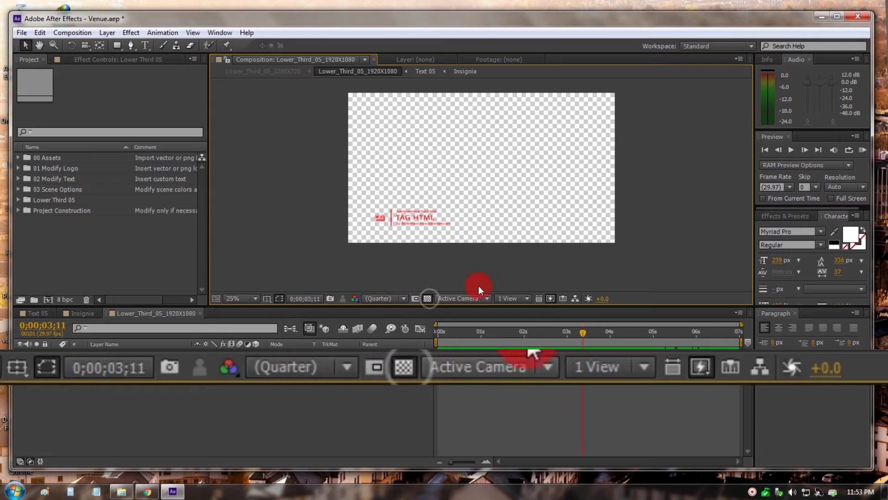
pyautogui.click(481, 210)
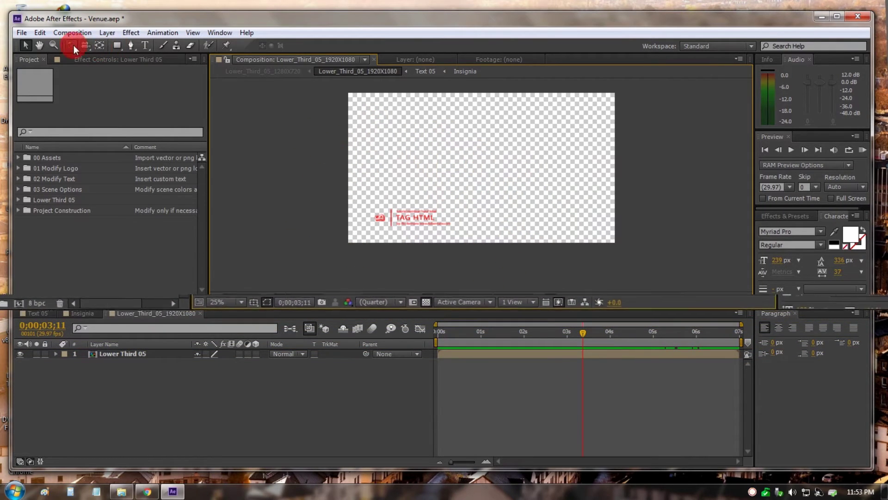
# Step: Add the Lower_Third_05_1920X1080 composition to the render queue via File > Export
pyautogui.click(22, 33)
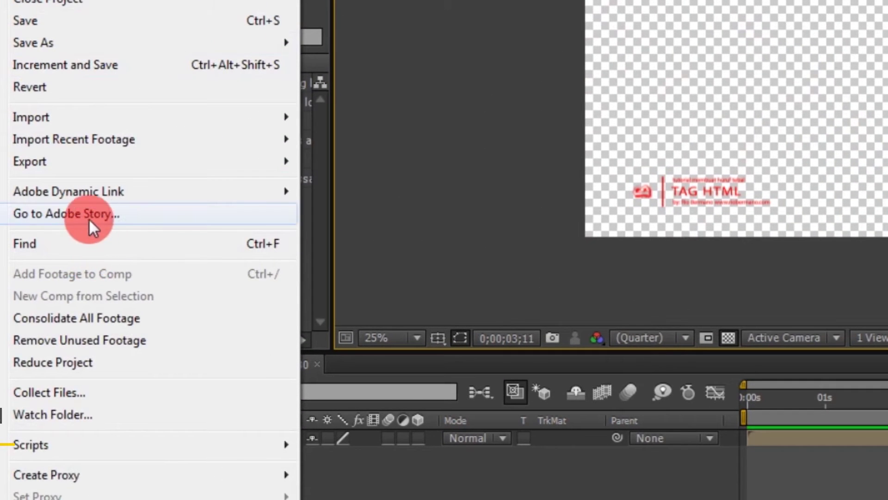
pyautogui.moveTo(179, 159)
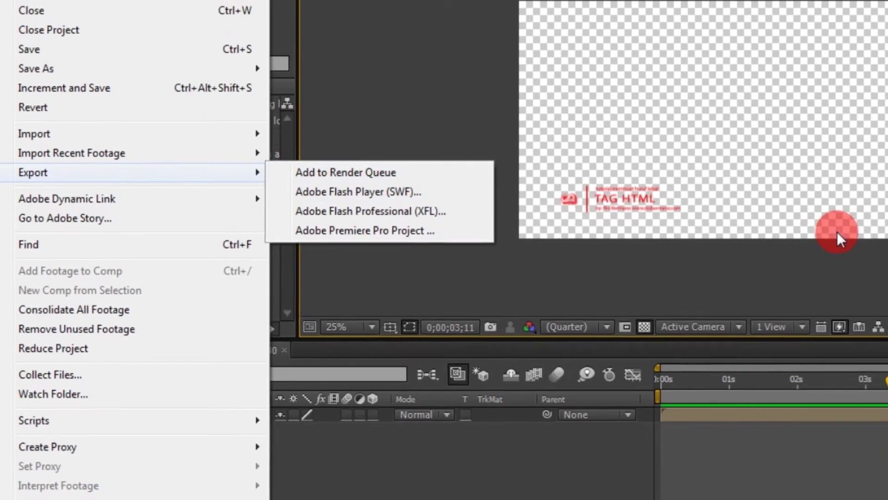
pyautogui.click(776, 268)
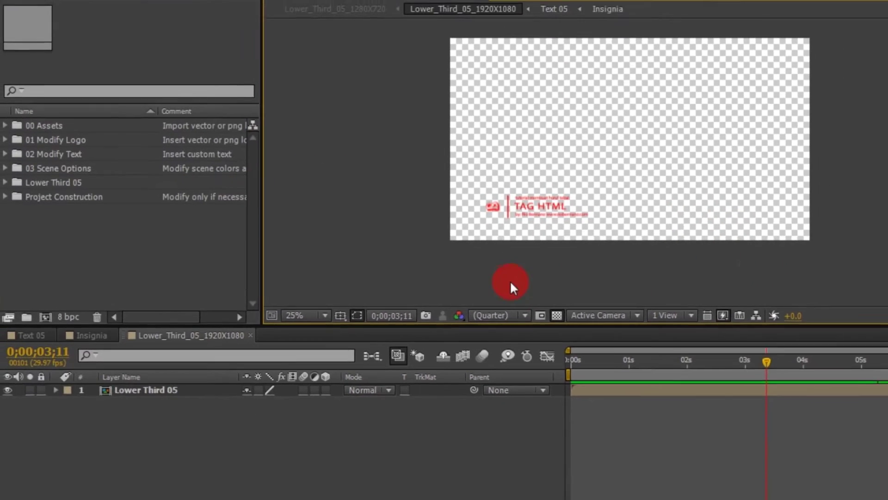
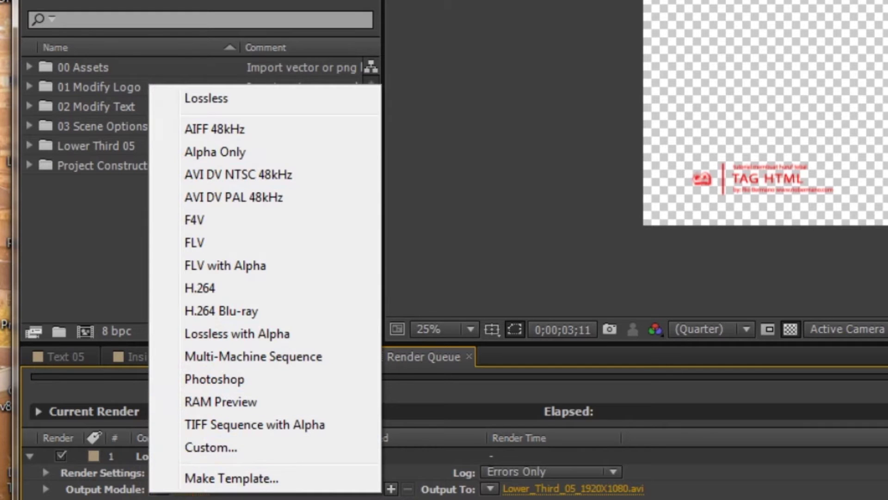
# Step: Dismiss the Output Module preset list, keeping the render item on Lossless
pyautogui.click(224, 446)
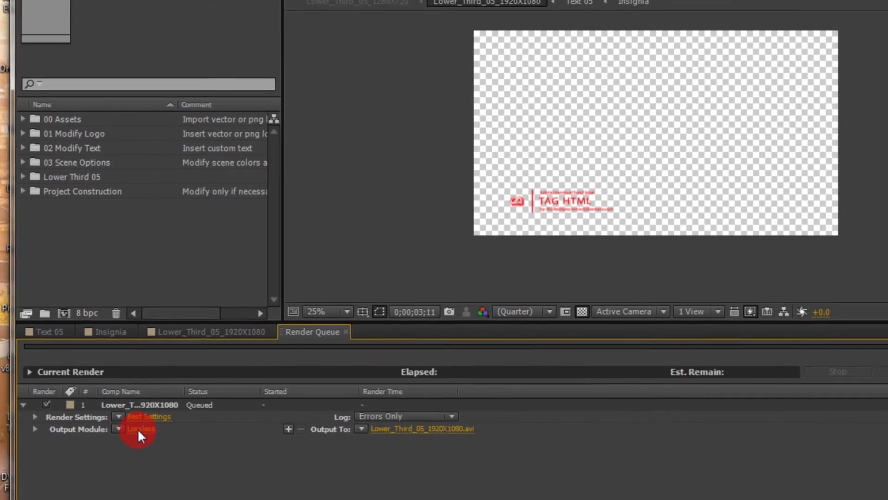
# Step: In the output module settings, keep the format as AVI and set Channels to RGB + Alpha
pyautogui.click(138, 428)
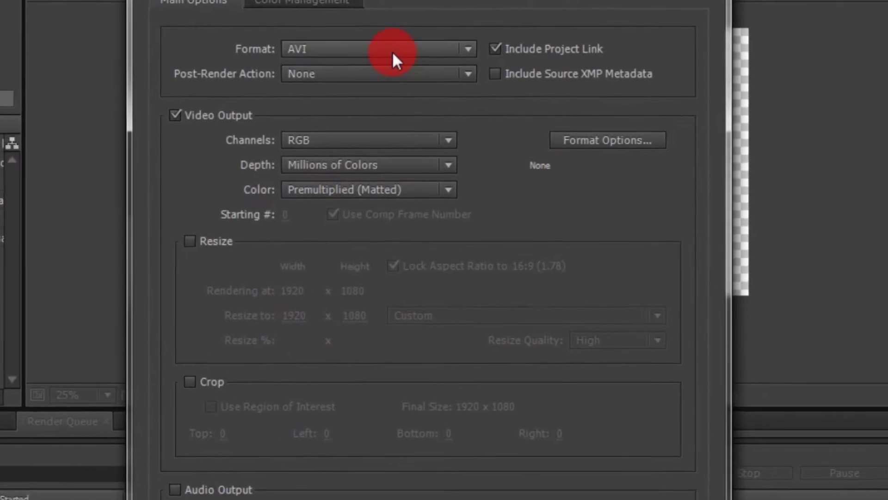
pyautogui.click(369, 63)
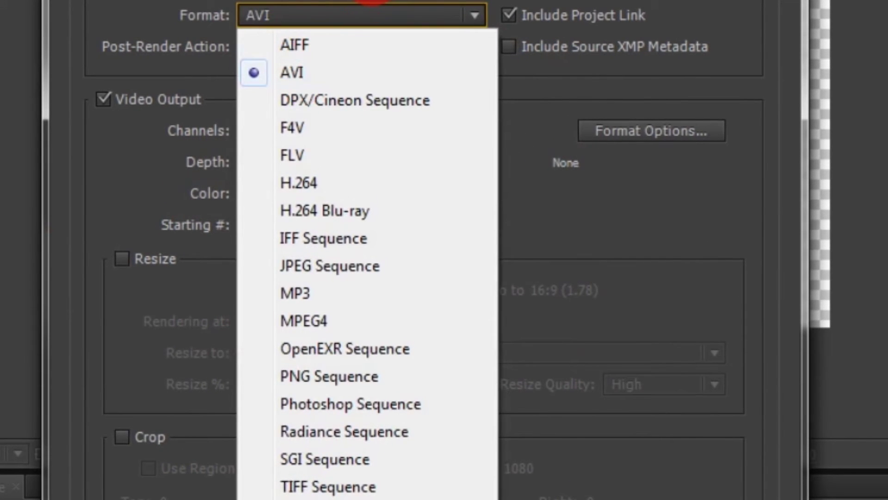
pyautogui.click(366, 7)
pyautogui.click(474, 14)
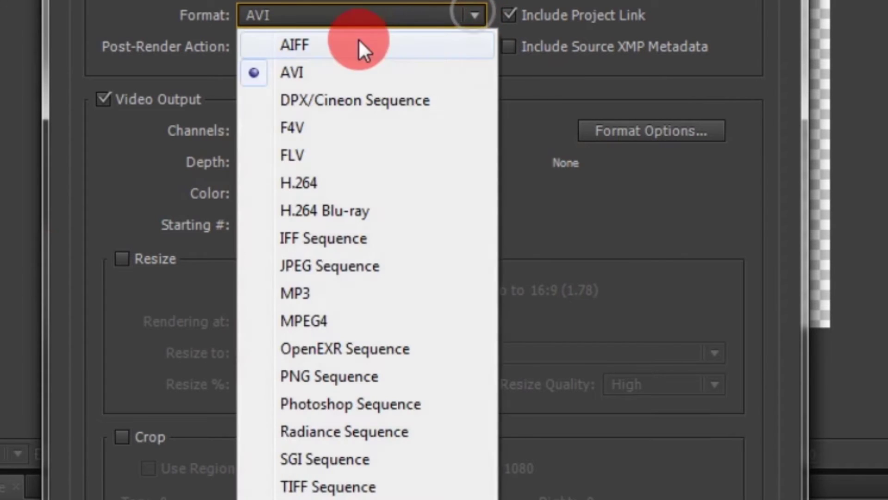
pyautogui.click(340, 10)
pyautogui.click(335, 8)
pyautogui.click(292, 70)
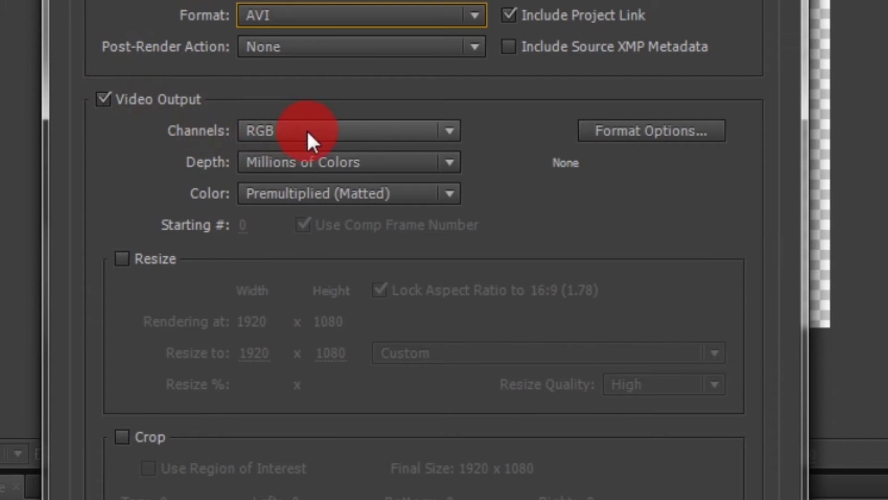
pyautogui.click(446, 139)
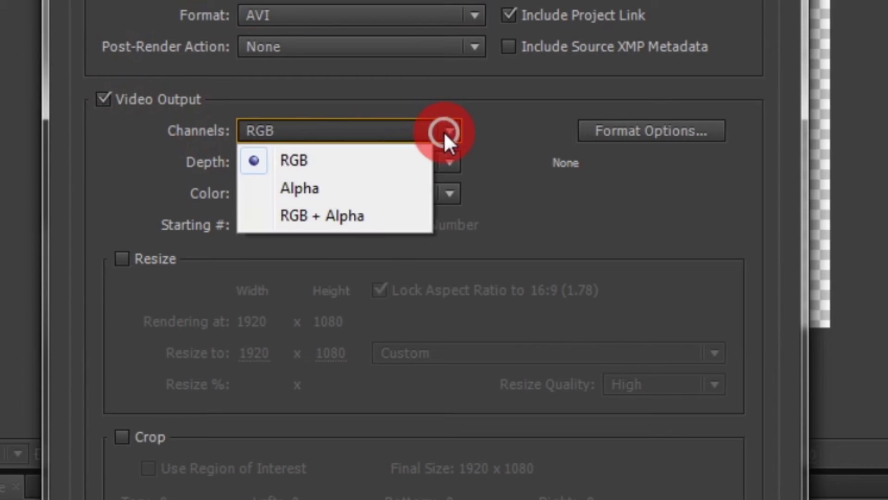
pyautogui.click(330, 223)
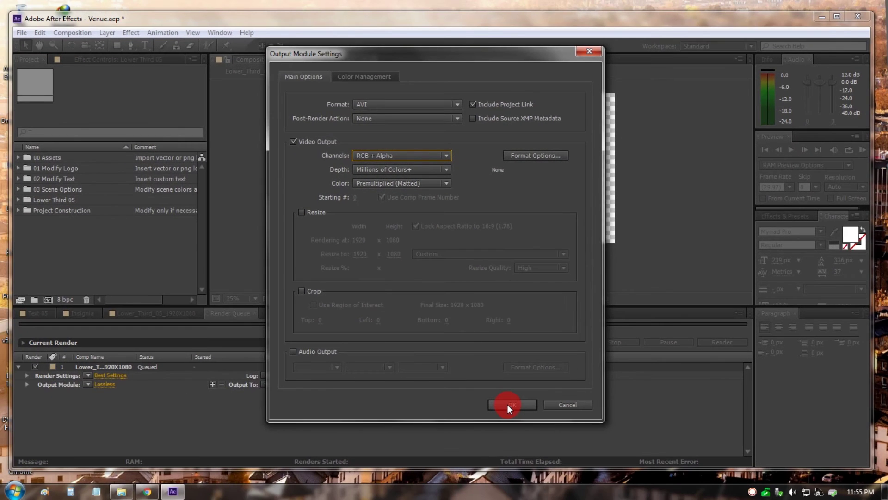
# Step: Confirm the AVI output settings, then reopen the Custom: AVI output module
pyautogui.click(507, 404)
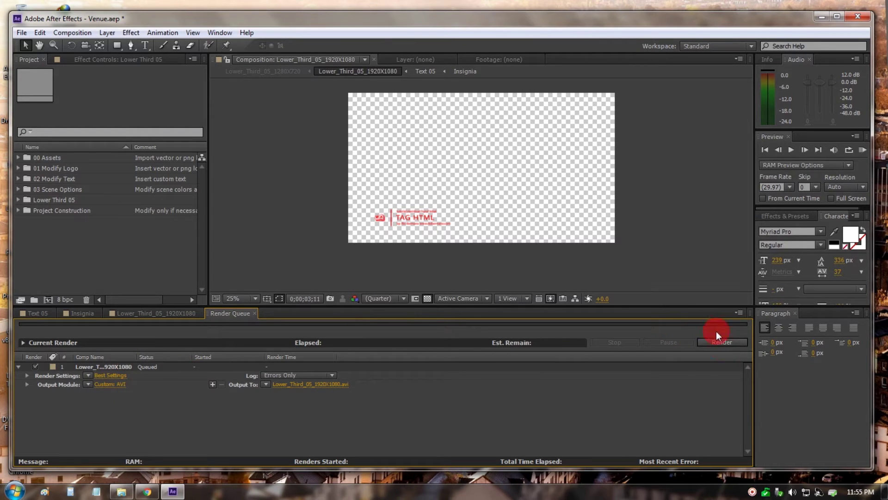
pyautogui.click(104, 384)
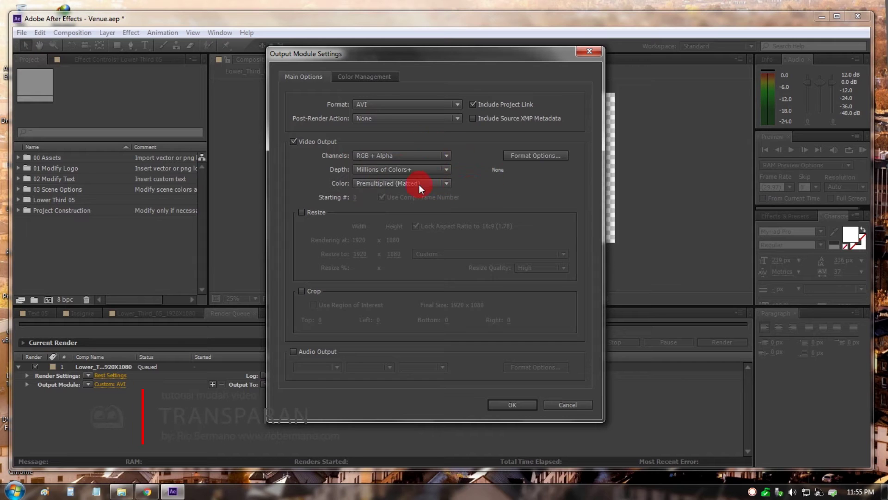
# Step: Leave the AVI format options unchanged, uncheck Include Project Link, and confirm the output module
pyautogui.click(532, 157)
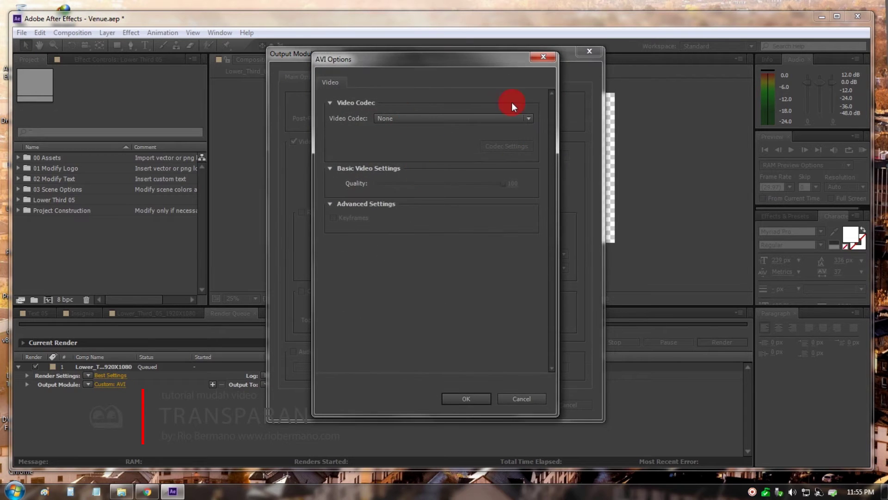
pyautogui.click(542, 56)
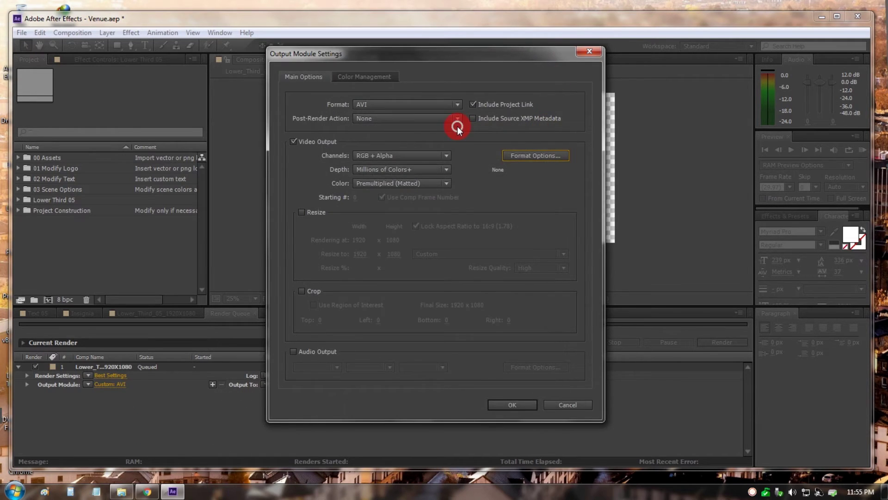
pyautogui.click(473, 105)
pyautogui.click(504, 404)
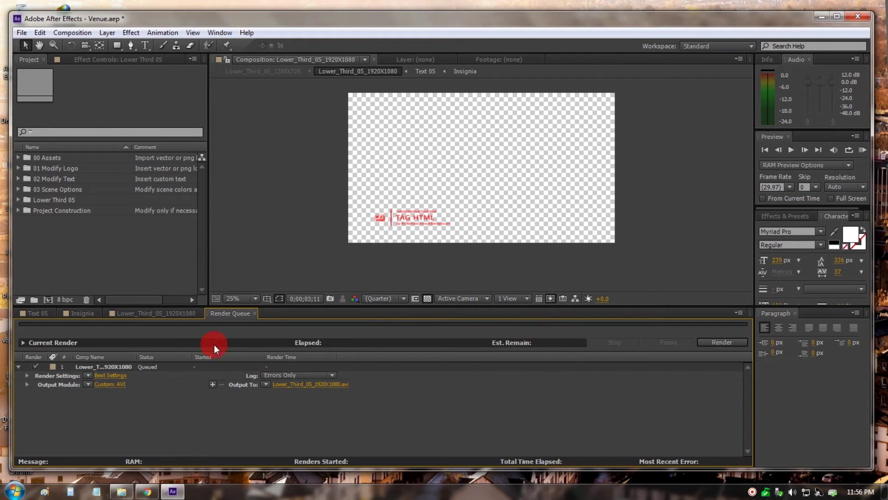
pyautogui.click(407, 217)
pyautogui.click(163, 312)
pyautogui.moveTo(584, 331)
pyautogui.mouseDown()
pyautogui.moveTo(743, 339)
pyautogui.moveTo(498, 334)
pyautogui.moveTo(730, 336)
pyautogui.moveTo(681, 334)
pyautogui.mouseUp()
pyautogui.click(738, 327)
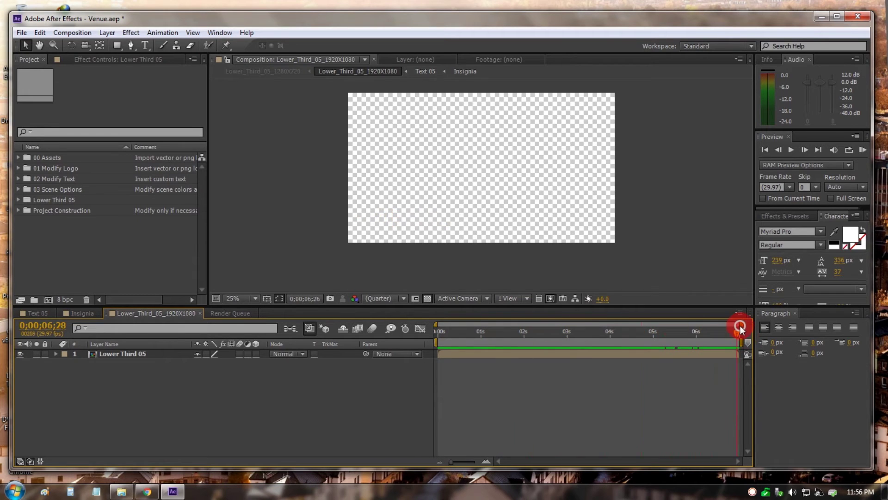
pyautogui.click(232, 313)
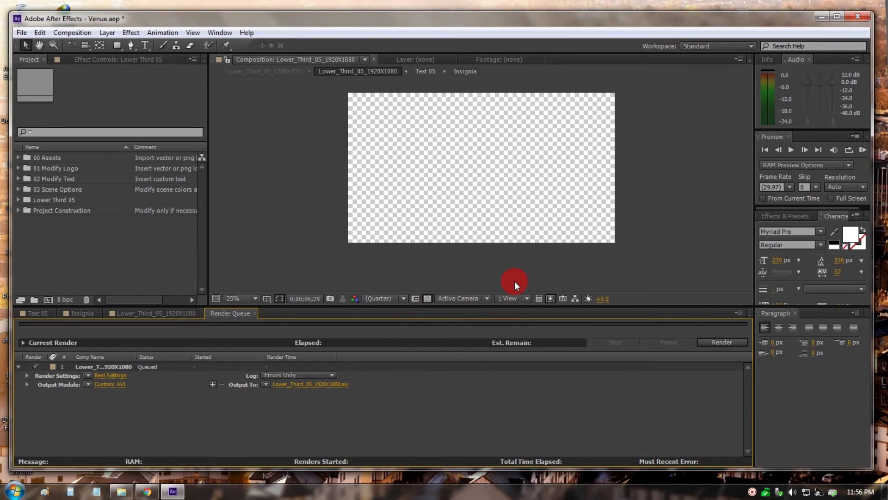
pyautogui.click(464, 216)
pyautogui.click(457, 230)
pyautogui.click(145, 315)
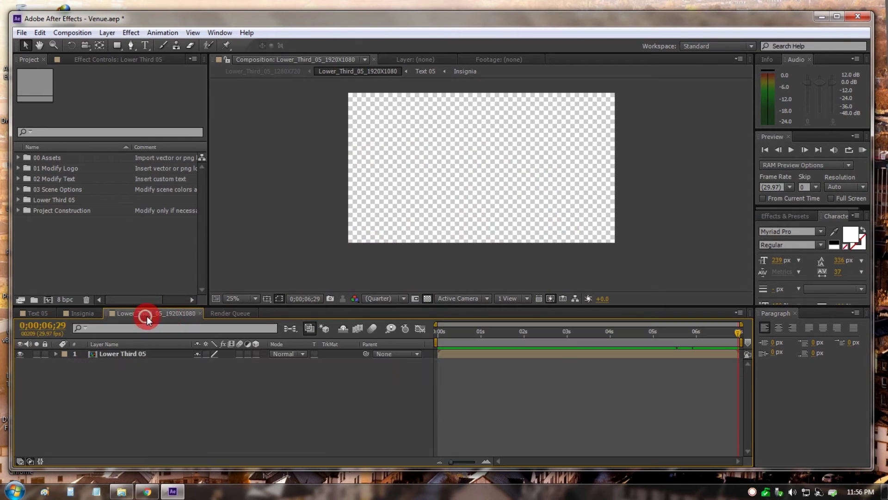
pyautogui.moveTo(564, 332); pyautogui.dragTo(612, 332)
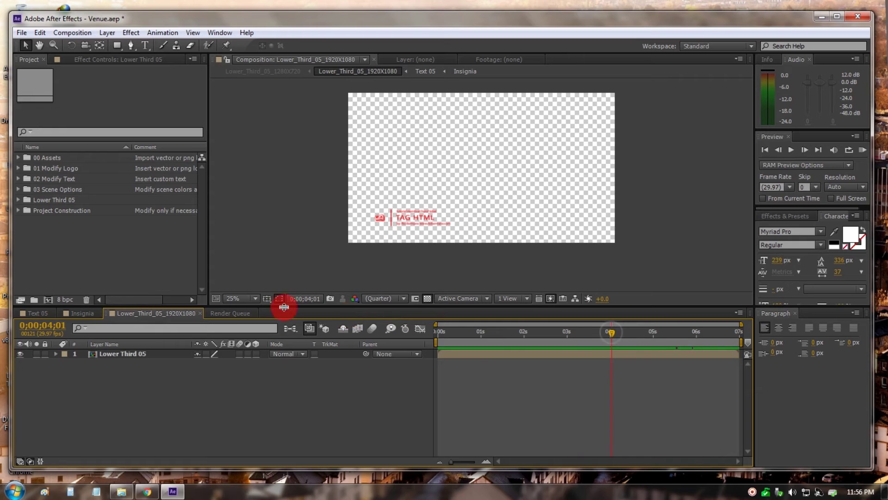
pyautogui.click(230, 313)
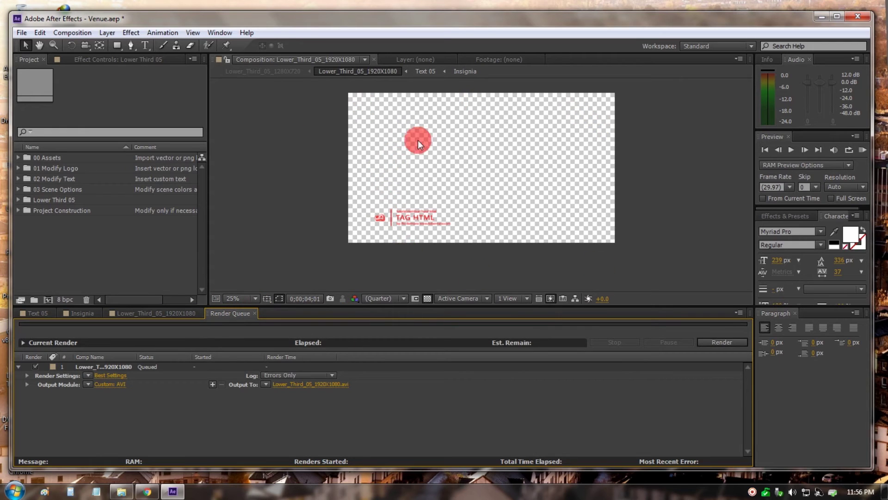
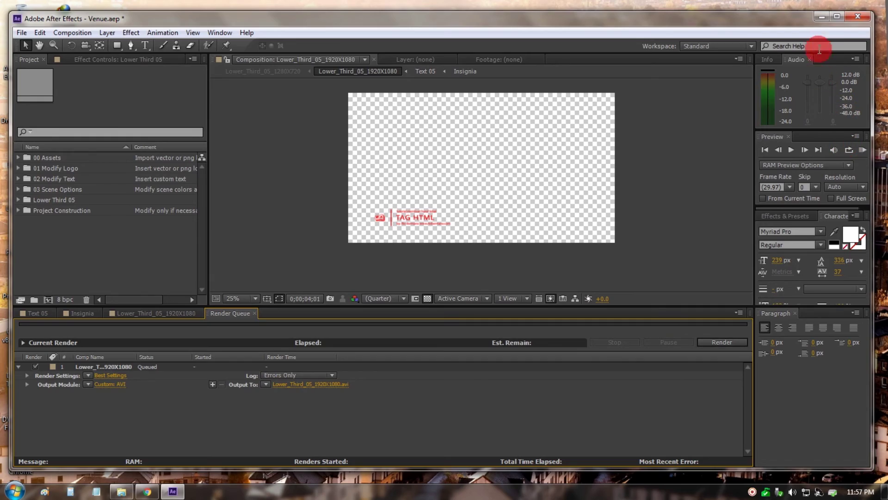
# Step: Minimize After Effects to the desktop, leaving Lower_Third_05_1920X1080 queued for AVI render
pyautogui.click(819, 20)
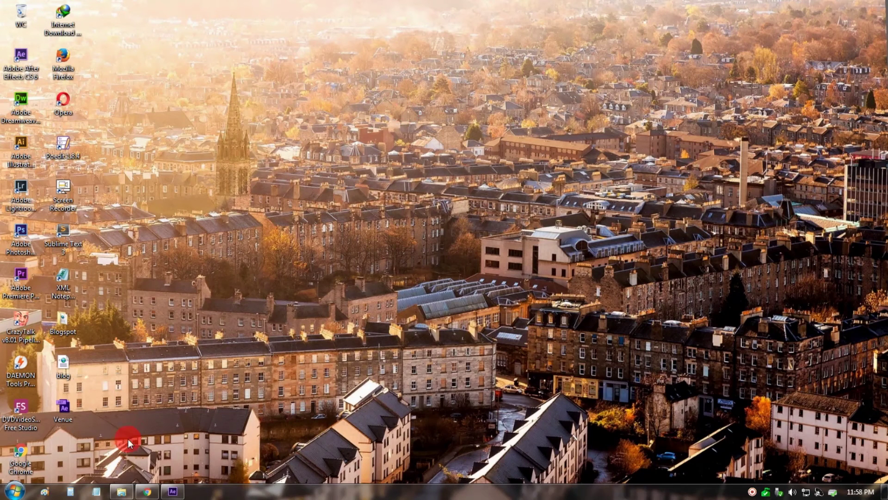
# Step: Navigate Explorer to the Bumper folder under DATA (D:) > Private > Video
pyautogui.click(122, 492)
pyautogui.click(283, 351)
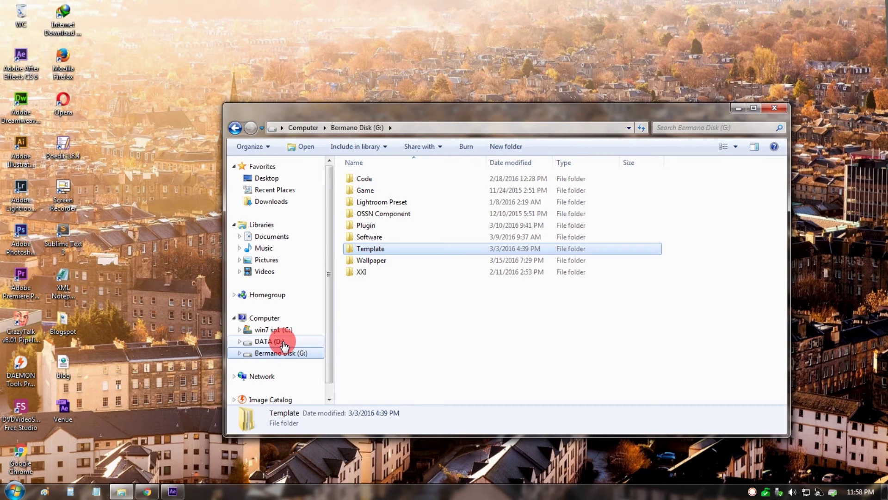
pyautogui.moveTo(440, 105); pyautogui.dragTo(402, 65)
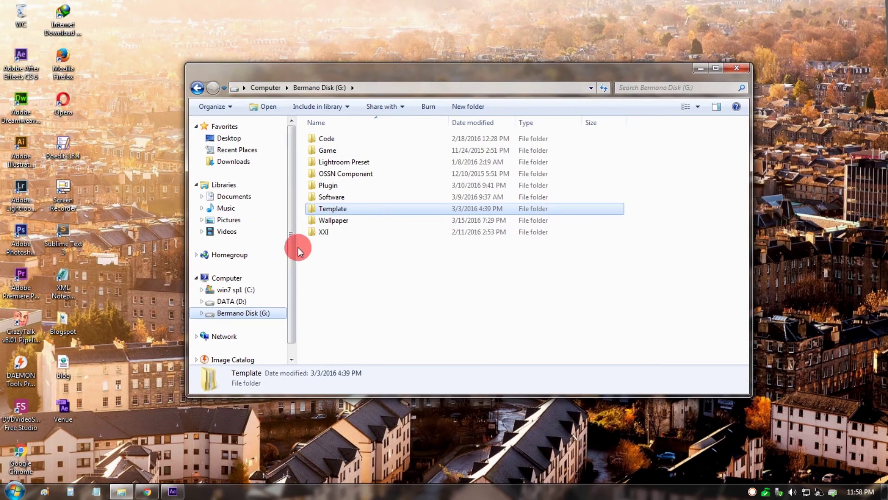
pyautogui.click(227, 301)
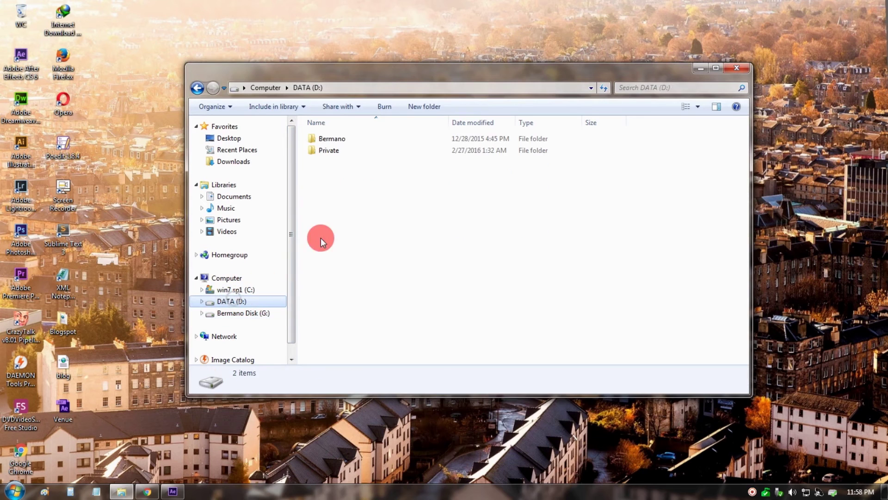
pyautogui.doubleClick(329, 157)
pyautogui.doubleClick(335, 183)
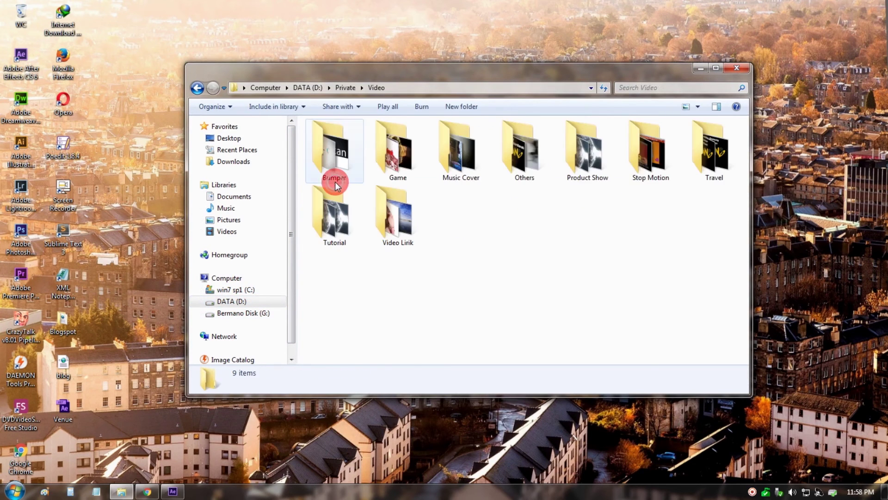
pyautogui.doubleClick(329, 161)
# Step: Check the Intro 7 and Outtro 1 clip details, then minimize the Bumper window
pyautogui.click(391, 214)
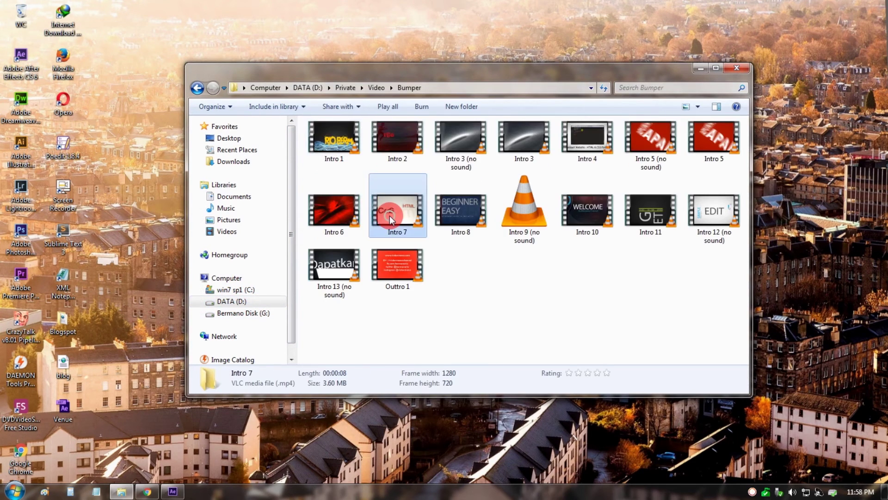
pyautogui.click(404, 276)
pyautogui.click(510, 259)
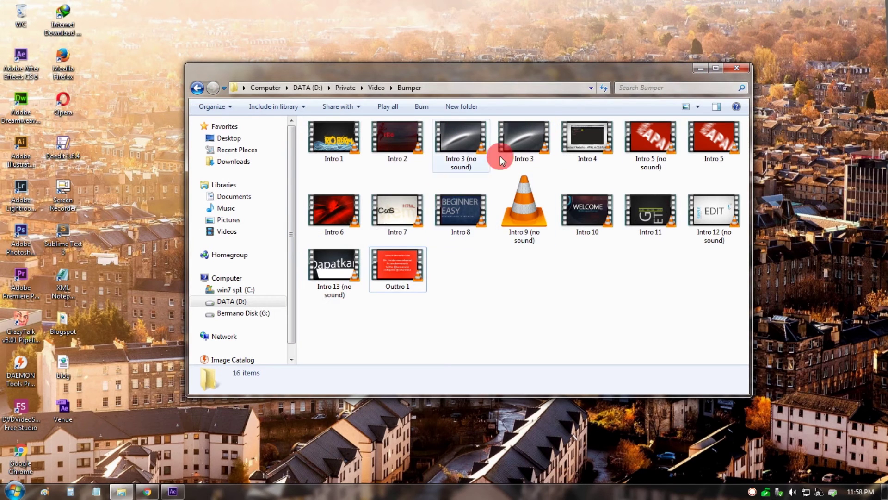
pyautogui.click(701, 68)
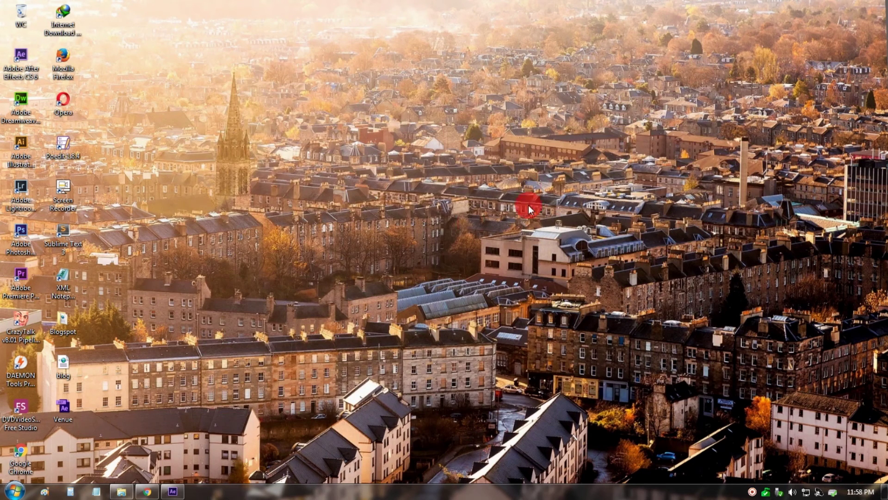
pyautogui.rightClick(427, 53)
pyautogui.click(456, 81)
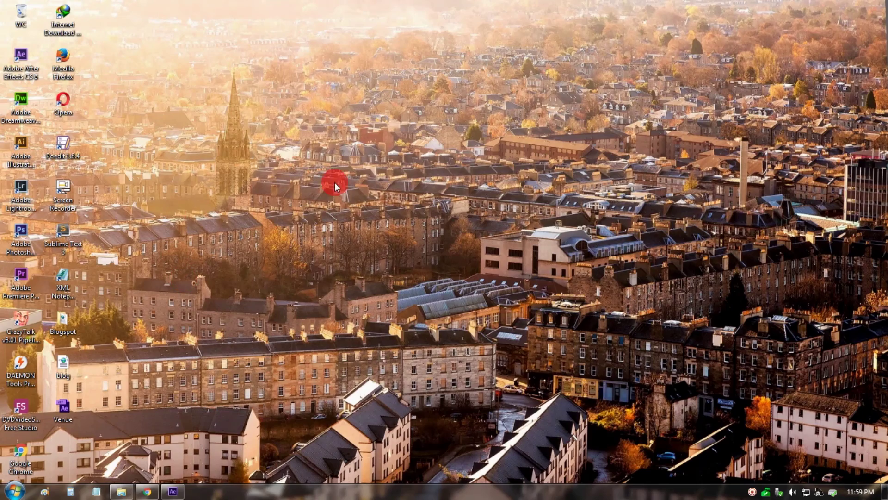
pyautogui.click(147, 491)
pyautogui.click(147, 492)
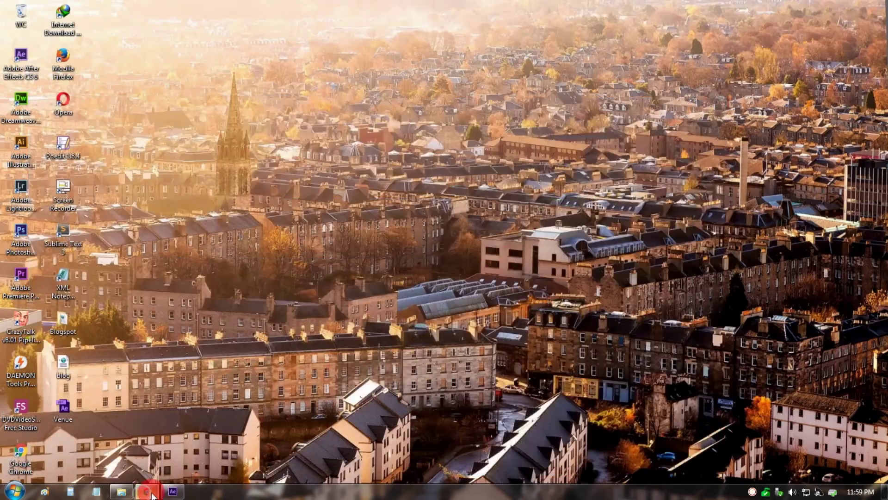
pyautogui.click(173, 491)
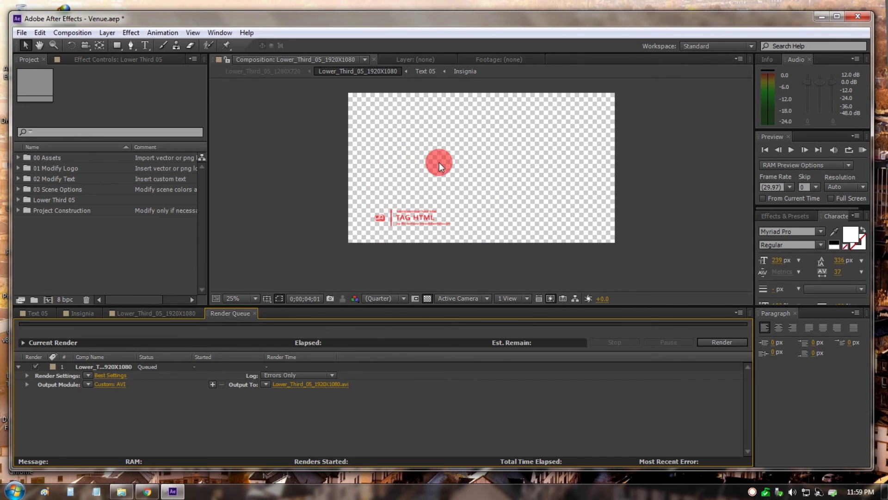
pyautogui.click(822, 17)
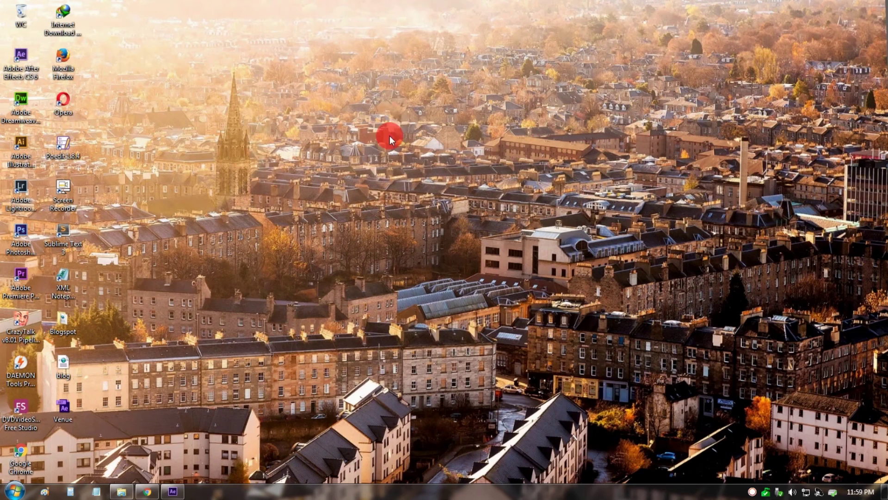